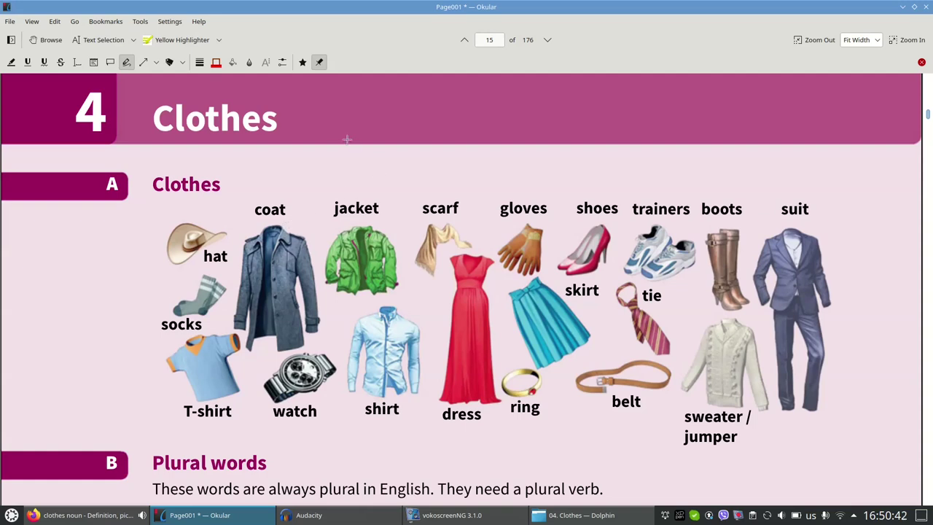
# - Handwrite 'are comfortable' in red after the Clothes heading, with a struck-out 'is' above 'are'
pyautogui.moveTo(335, 123)
pyautogui.mouseDown()
pyautogui.moveTo(321, 112)
pyautogui.moveTo(342, 106)
pyautogui.mouseUp()
pyautogui.moveTo(384, 119)
pyautogui.mouseDown()
pyautogui.moveTo(382, 130)
pyautogui.moveTo(395, 125)
pyautogui.mouseUp()
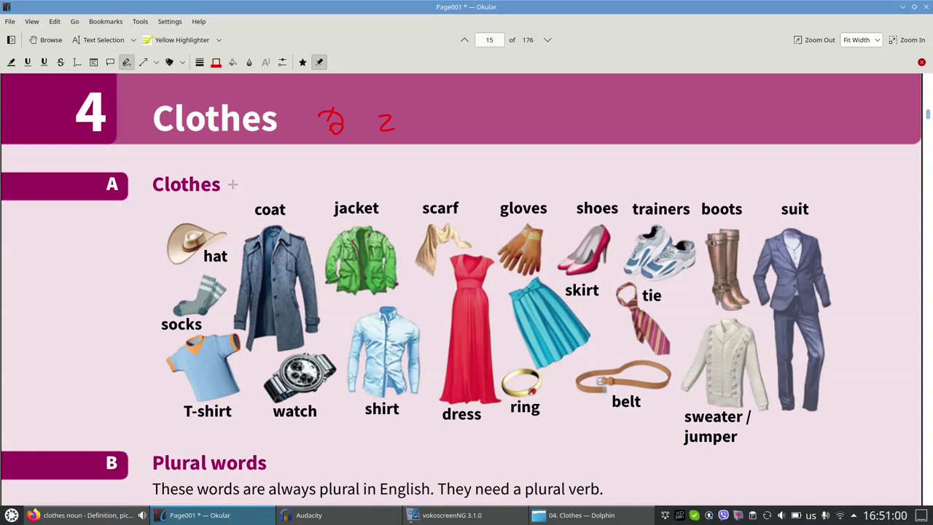
pyautogui.moveTo(233, 185); pyautogui.dragTo(421, 166)
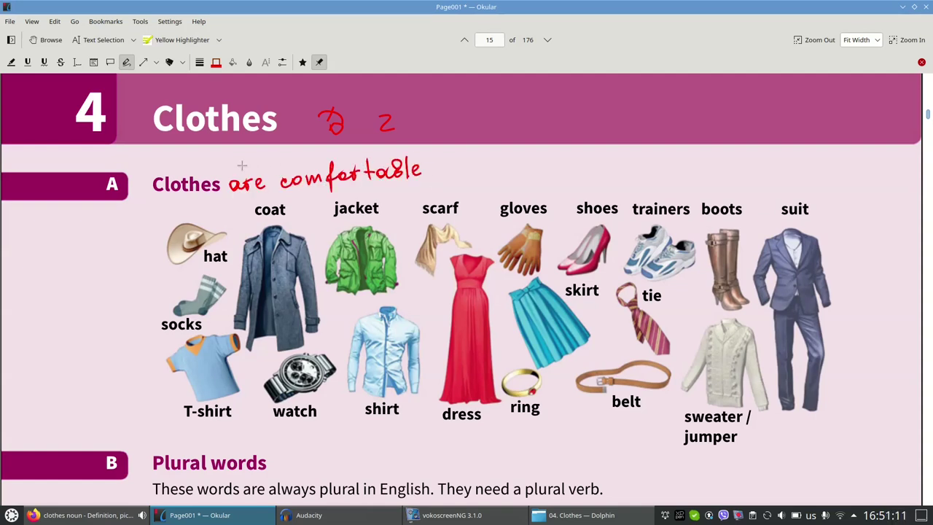
pyautogui.moveTo(241, 161); pyautogui.dragTo(241, 169)
pyautogui.moveTo(240, 155)
pyautogui.mouseDown()
pyautogui.moveTo(251, 169)
pyautogui.moveTo(258, 157)
pyautogui.mouseUp()
# - Underline hat, socks, T-shirt, jacket, dress, scarf, gloves, skirt, belt, shoes, sweater/jumper and tie in red
pyautogui.moveTo(201, 267); pyautogui.dragTo(238, 262)
pyautogui.moveTo(155, 336); pyautogui.dragTo(206, 327)
pyautogui.moveTo(184, 423); pyautogui.dragTo(330, 423)
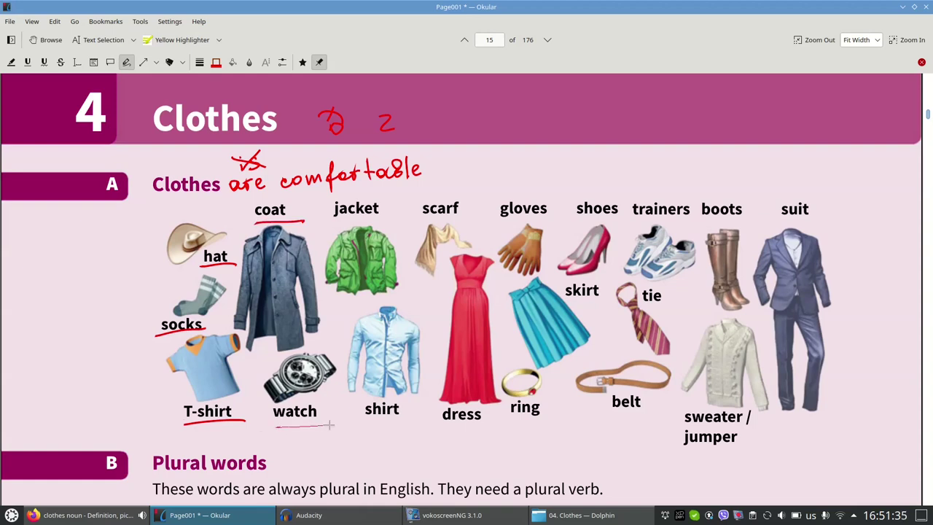
pyautogui.moveTo(334, 220); pyautogui.dragTo(393, 218)
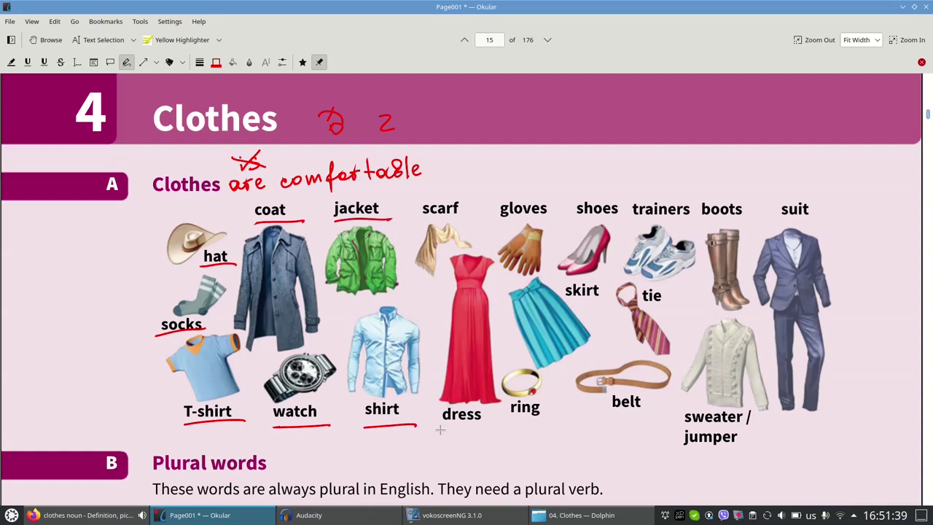
pyautogui.moveTo(440, 429); pyautogui.dragTo(547, 423)
pyautogui.moveTo(421, 222); pyautogui.dragTo(553, 220)
pyautogui.moveTo(567, 305); pyautogui.dragTo(608, 306)
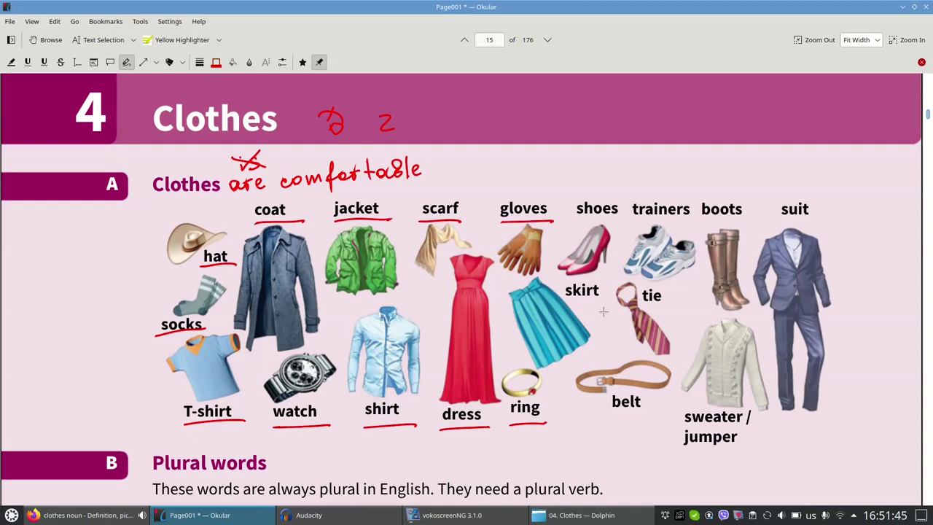
pyautogui.moveTo(608, 421); pyautogui.dragTo(647, 420)
pyautogui.moveTo(581, 219); pyautogui.dragTo(825, 220)
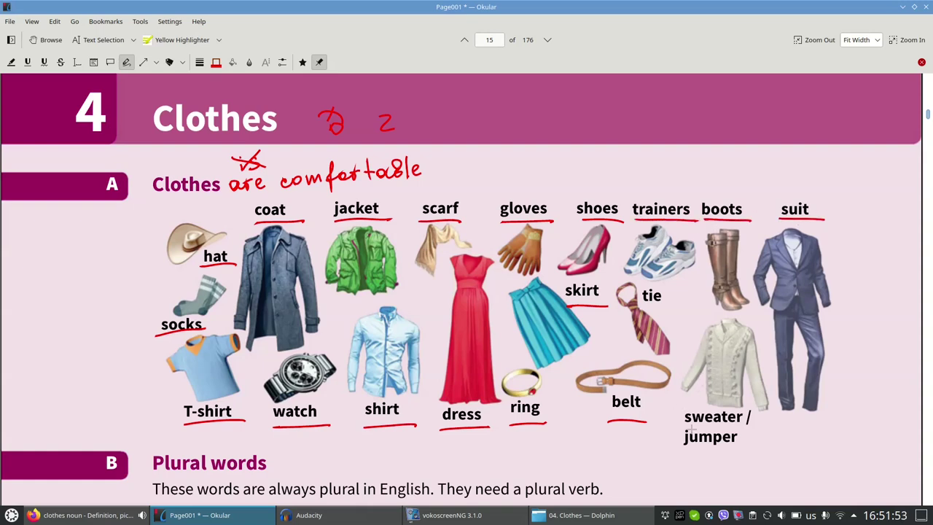
pyautogui.moveTo(680, 449); pyautogui.dragTo(762, 451)
pyautogui.moveTo(641, 307); pyautogui.dragTo(687, 309)
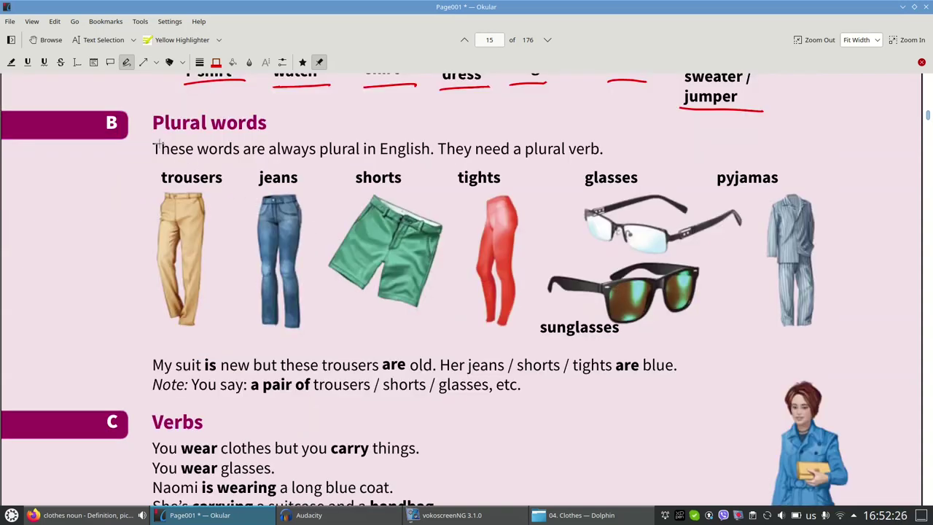
# - Underline the Plural words heading, trousers, jeans, glasses, sunglasses and pyjamas, and write 'are' beside pyjamas
pyautogui.moveTo(152, 131); pyautogui.dragTo(266, 132)
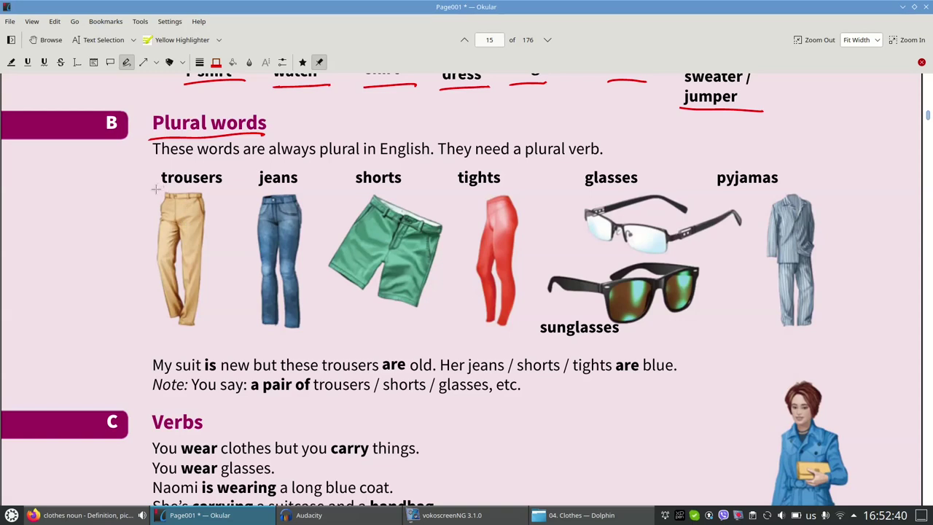
pyautogui.moveTo(155, 189); pyautogui.dragTo(513, 188)
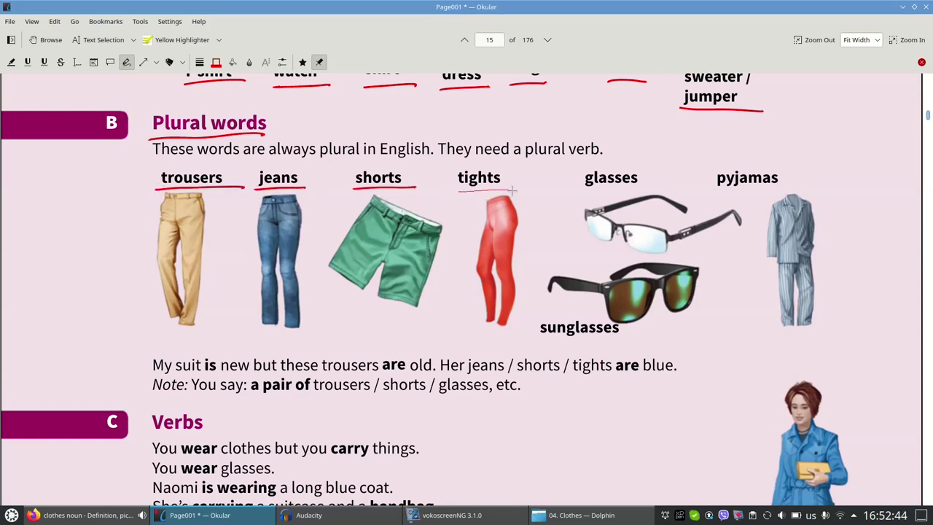
pyautogui.moveTo(583, 190); pyautogui.dragTo(658, 191)
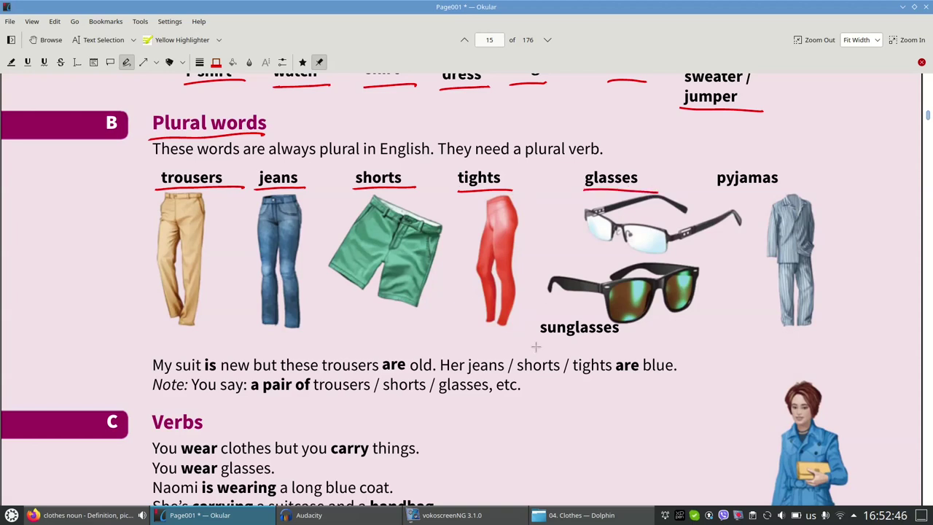
pyautogui.moveTo(535, 346); pyautogui.dragTo(636, 343)
pyautogui.moveTo(717, 195); pyautogui.dragTo(795, 196)
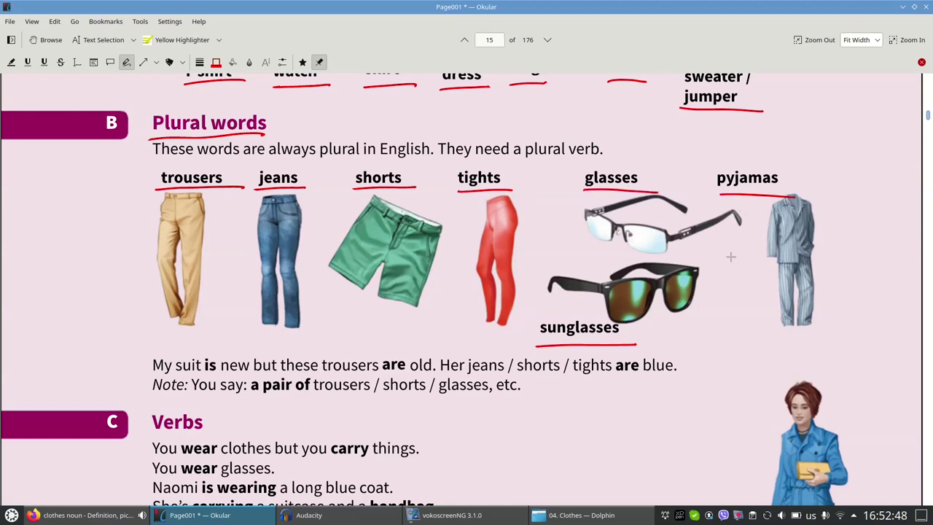
pyautogui.moveTo(707, 254); pyautogui.dragTo(764, 268)
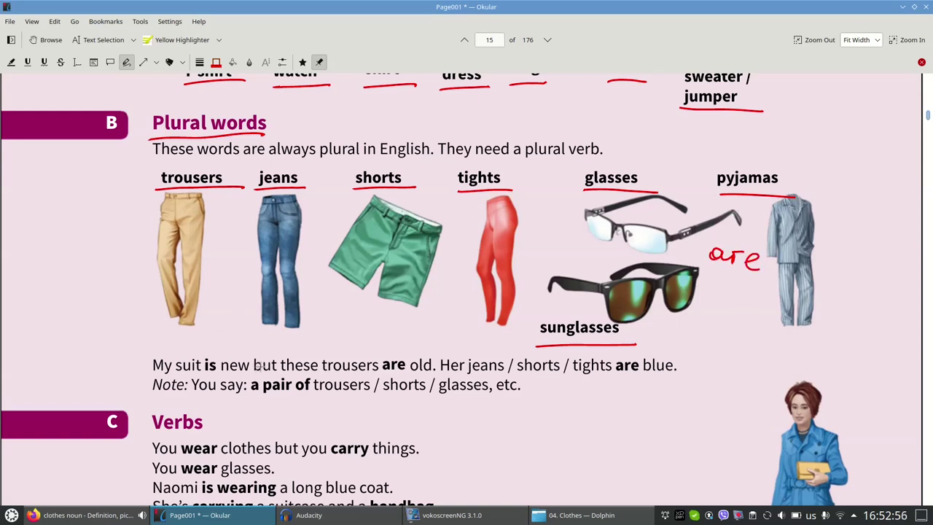
# - Underline 'these', circle 'are' and the plural s endings, underline the Note line, and write 'is new'
pyautogui.moveTo(283, 373); pyautogui.dragTo(317, 373)
pyautogui.moveTo(390, 368)
pyautogui.mouseDown()
pyautogui.moveTo(383, 373)
pyautogui.moveTo(409, 364)
pyautogui.moveTo(386, 355)
pyautogui.moveTo(373, 377)
pyautogui.moveTo(384, 376)
pyautogui.mouseUp()
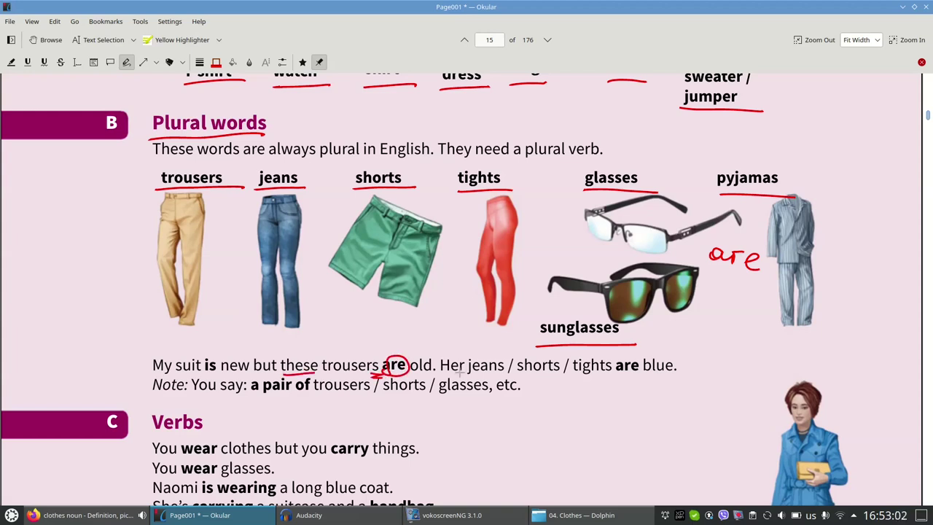
pyautogui.moveTo(496, 375)
pyautogui.mouseDown()
pyautogui.moveTo(508, 364)
pyautogui.moveTo(498, 374)
pyautogui.mouseUp()
pyautogui.moveTo(611, 357)
pyautogui.mouseDown()
pyautogui.moveTo(602, 370)
pyautogui.moveTo(614, 360)
pyautogui.moveTo(648, 376)
pyautogui.mouseUp()
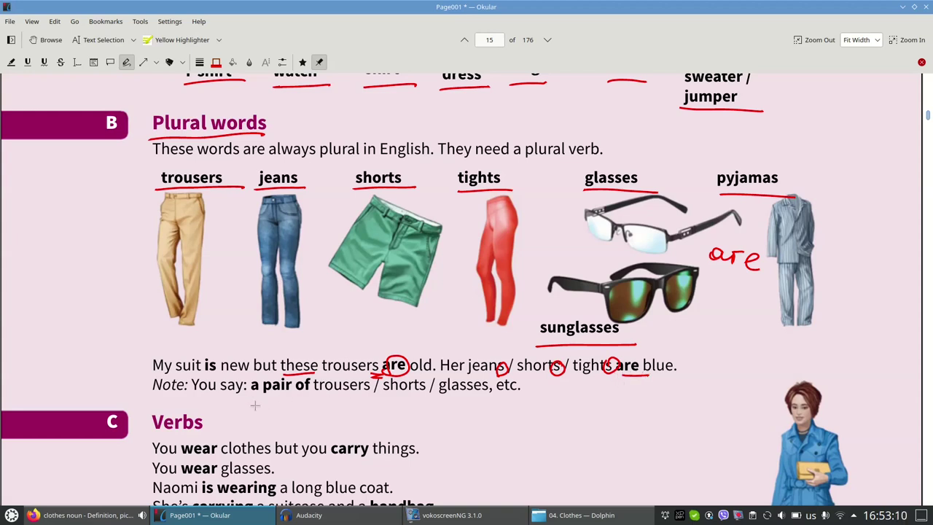
pyautogui.moveTo(154, 394); pyautogui.dragTo(197, 393)
pyautogui.moveTo(383, 397); pyautogui.dragTo(486, 397)
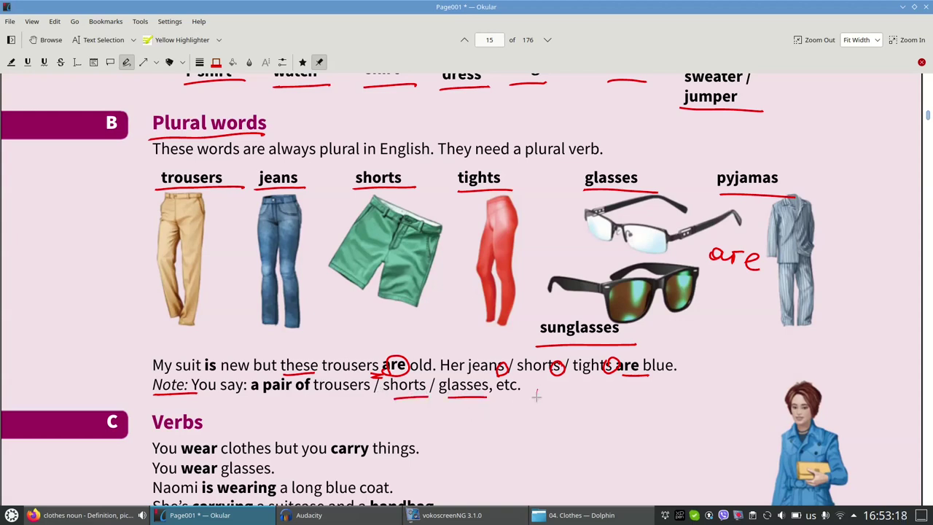
pyautogui.moveTo(537, 381)
pyautogui.mouseDown()
pyautogui.moveTo(536, 402)
pyautogui.moveTo(637, 393)
pyautogui.mouseUp()
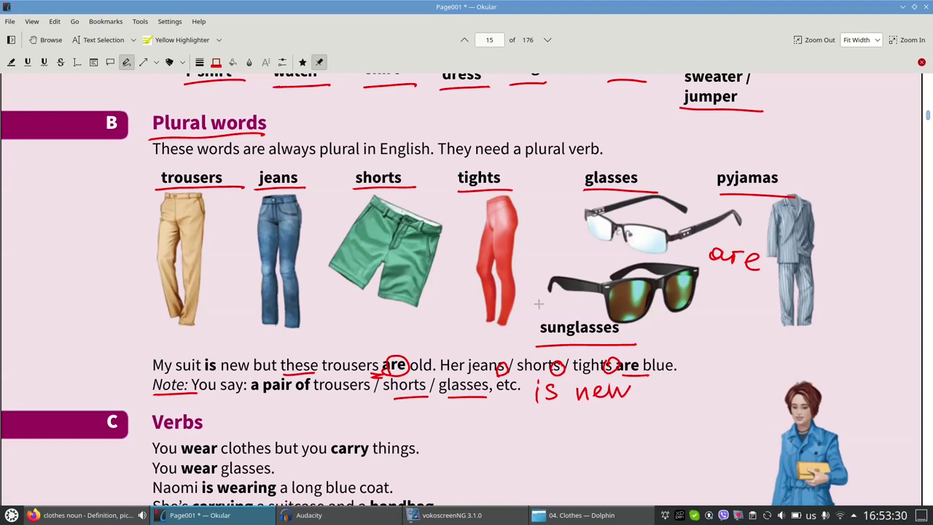
# - Circle the Verbs heading and draw a red arrow from 'is wearing' to the coat
pyautogui.scroll(-5, 559, 305)
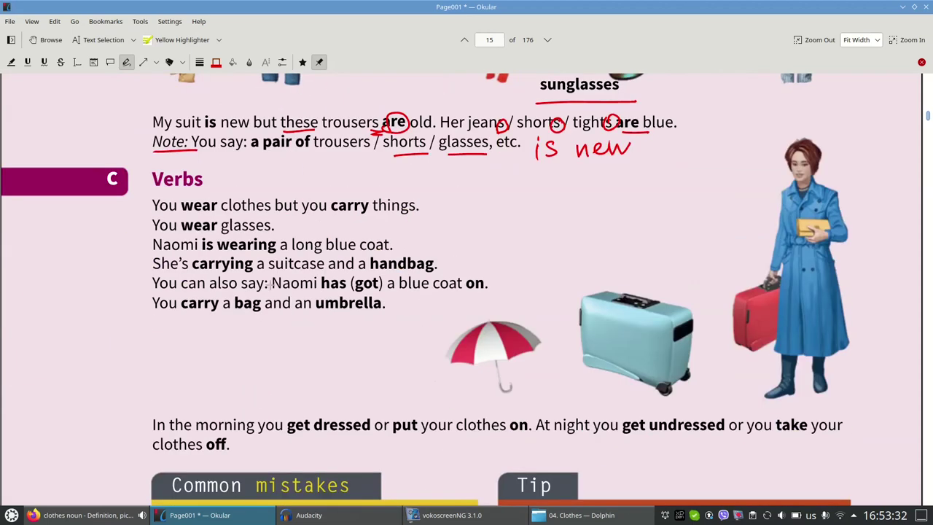
pyautogui.moveTo(158, 198)
pyautogui.mouseDown()
pyautogui.moveTo(150, 191)
pyautogui.moveTo(211, 185)
pyautogui.moveTo(156, 170)
pyautogui.moveTo(150, 192)
pyautogui.mouseUp()
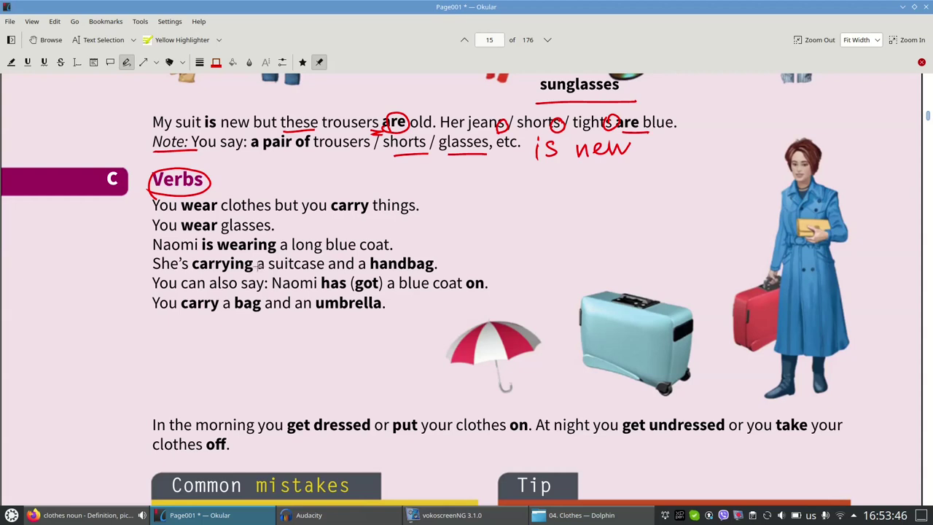
pyautogui.moveTo(274, 250); pyautogui.dragTo(778, 245)
pyautogui.moveTo(738, 236); pyautogui.dragTo(750, 257)
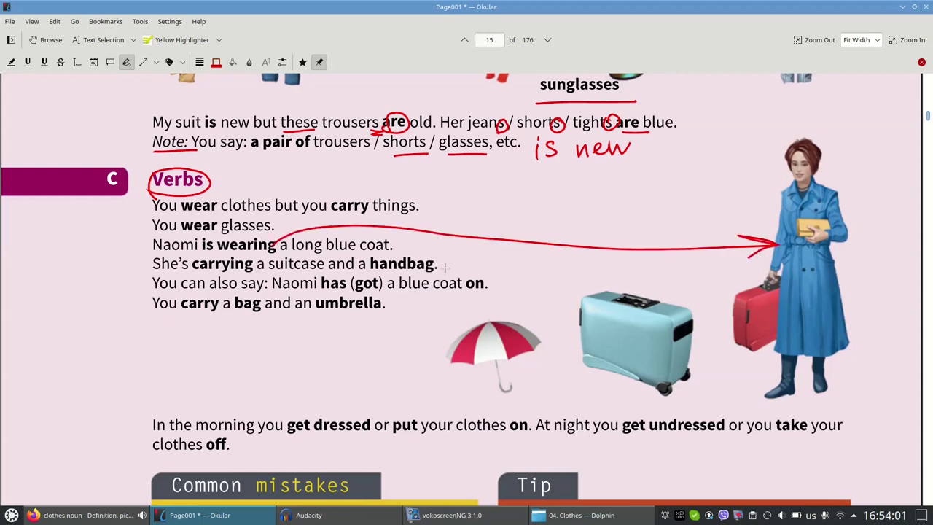
# - Draw red arrows linking carrying, handbag, bag and umbrella to their matching pictures
pyautogui.moveTo(311, 269)
pyautogui.mouseDown()
pyautogui.moveTo(361, 252)
pyautogui.moveTo(516, 257)
pyautogui.moveTo(746, 295)
pyautogui.moveTo(715, 305)
pyautogui.mouseUp()
pyautogui.moveTo(412, 261)
pyautogui.mouseDown()
pyautogui.moveTo(784, 251)
pyautogui.moveTo(805, 242)
pyautogui.mouseUp()
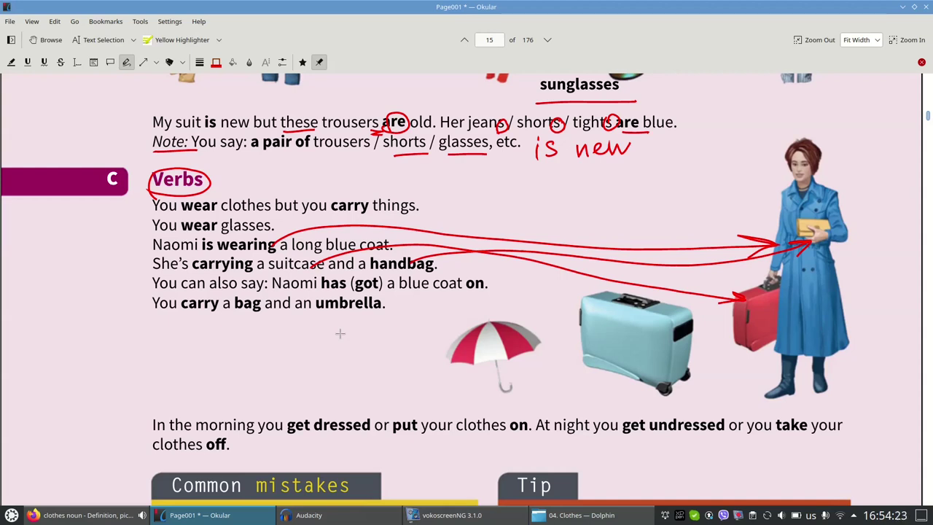
pyautogui.moveTo(249, 307)
pyautogui.mouseDown()
pyautogui.moveTo(502, 349)
pyautogui.moveTo(575, 324)
pyautogui.moveTo(558, 332)
pyautogui.mouseUp()
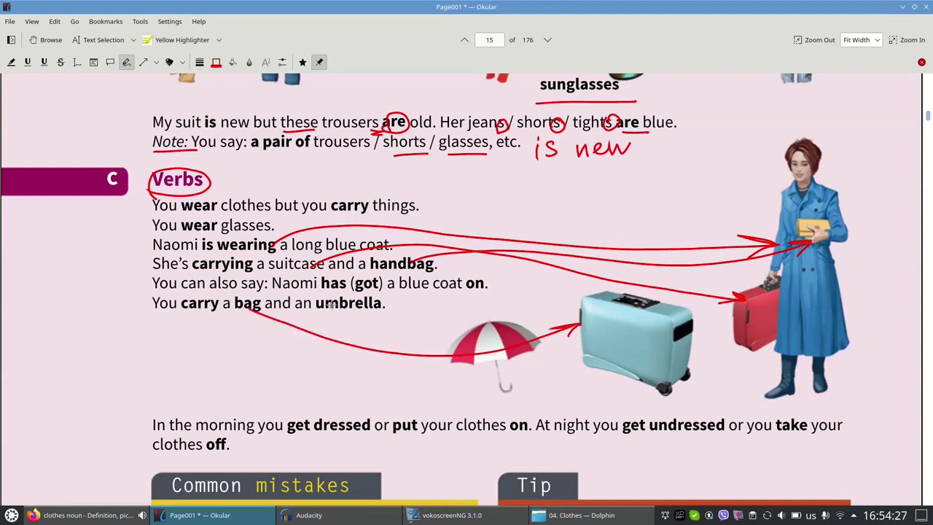
pyautogui.moveTo(331, 305); pyautogui.dragTo(433, 340)
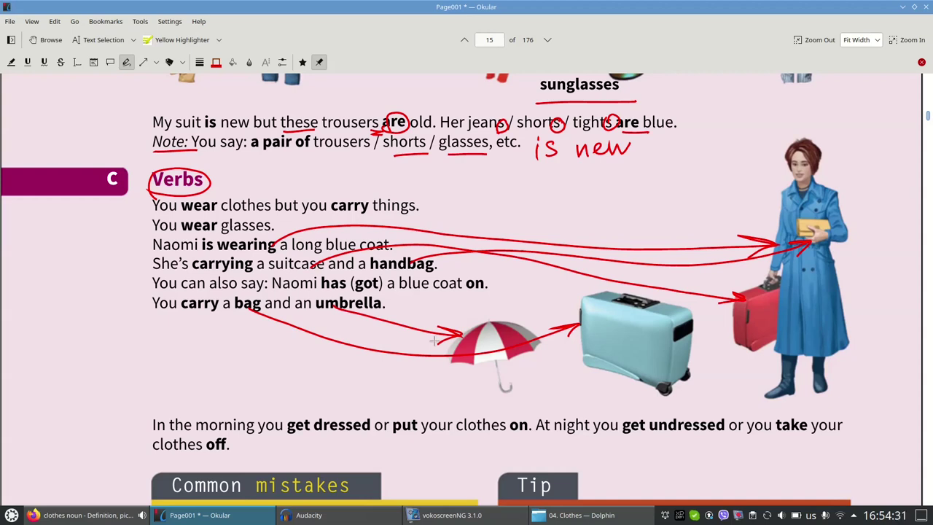
# - Circle get dressed and get undressed, underline put, on, take and off, and X out 'clothes off'
pyautogui.scroll(-5, 456, 358)
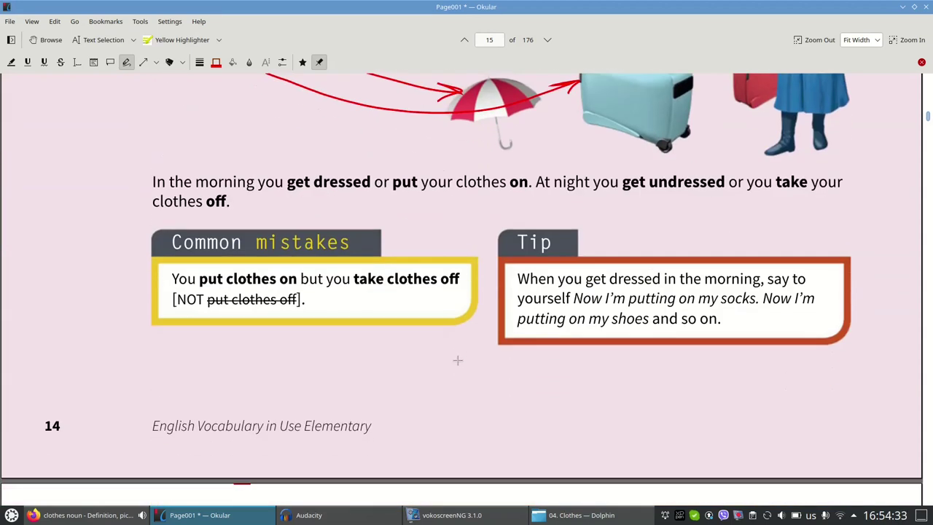
pyautogui.scroll(1, 458, 363)
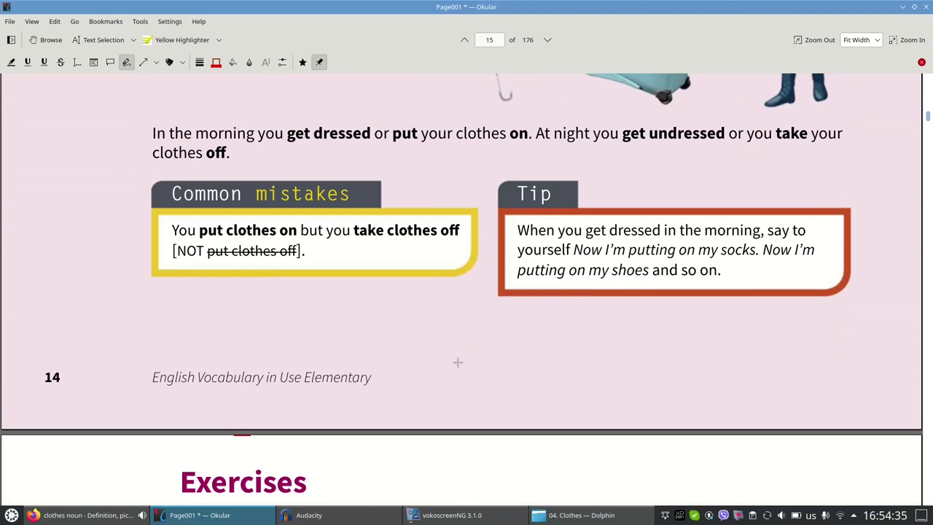
pyautogui.moveTo(289, 149)
pyautogui.mouseDown()
pyautogui.moveTo(338, 151)
pyautogui.moveTo(287, 144)
pyautogui.moveTo(289, 159)
pyautogui.mouseUp()
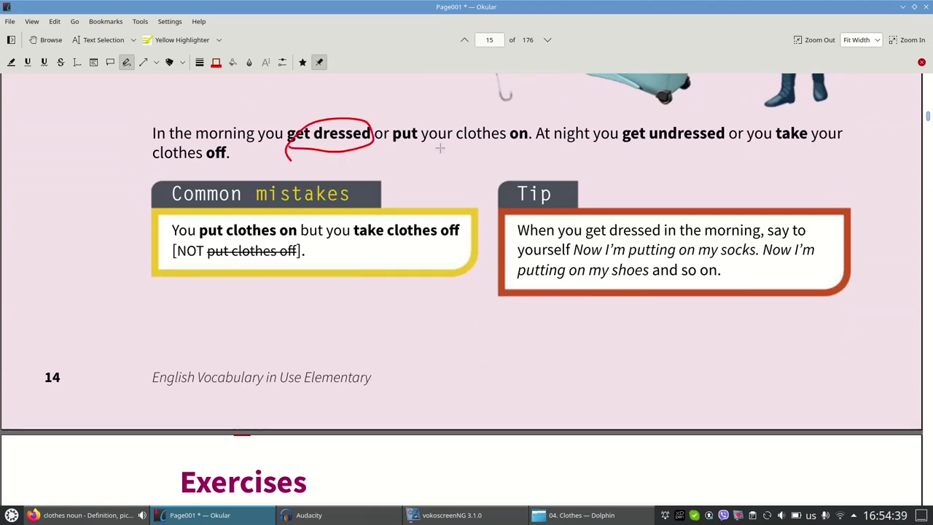
pyautogui.moveTo(390, 150); pyautogui.dragTo(440, 149)
pyautogui.moveTo(510, 146); pyautogui.dragTo(536, 146)
pyautogui.moveTo(623, 150)
pyautogui.mouseDown()
pyautogui.moveTo(735, 135)
pyautogui.moveTo(636, 158)
pyautogui.moveTo(649, 163)
pyautogui.mouseUp()
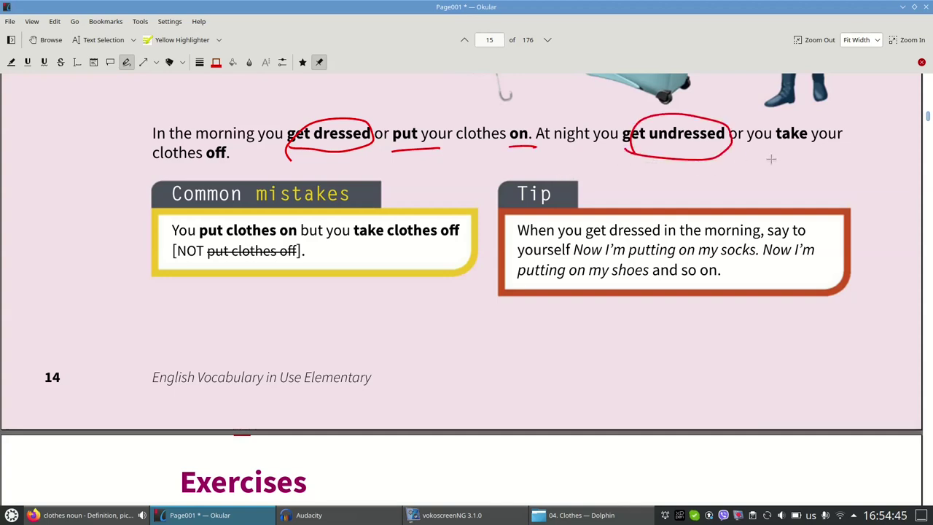
pyautogui.moveTo(775, 152); pyautogui.dragTo(815, 152)
pyautogui.moveTo(209, 163); pyautogui.dragTo(245, 161)
pyautogui.moveTo(266, 243)
pyautogui.mouseDown()
pyautogui.moveTo(284, 263)
pyautogui.moveTo(265, 259)
pyautogui.moveTo(255, 271)
pyautogui.mouseUp()
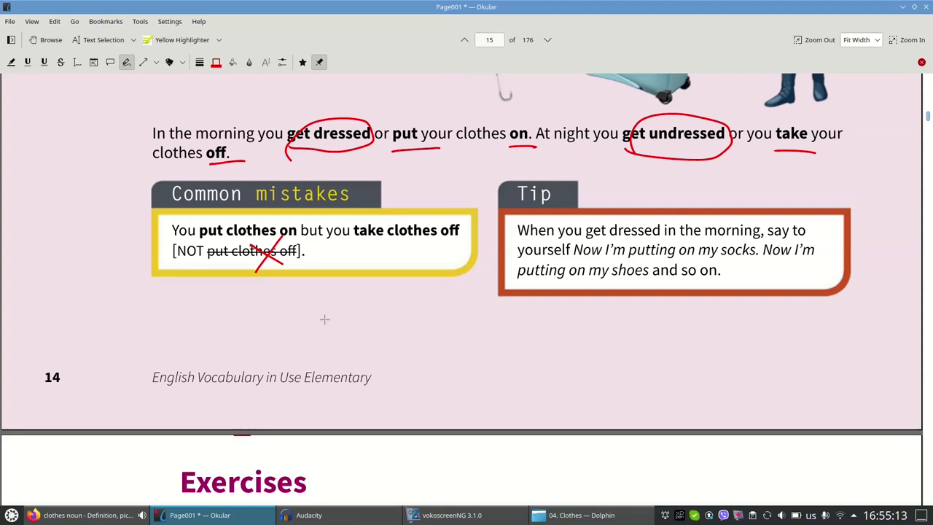
# - Underline the Exercises heading, circle 4.1, and complete shirt and tie in sentence 1
pyautogui.scroll(-5, 324, 319)
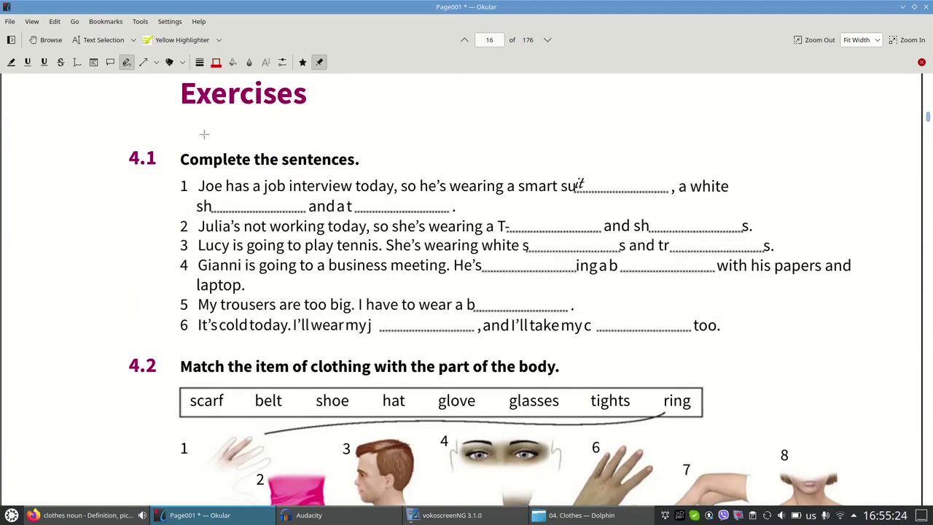
pyautogui.moveTo(174, 117); pyautogui.dragTo(354, 109)
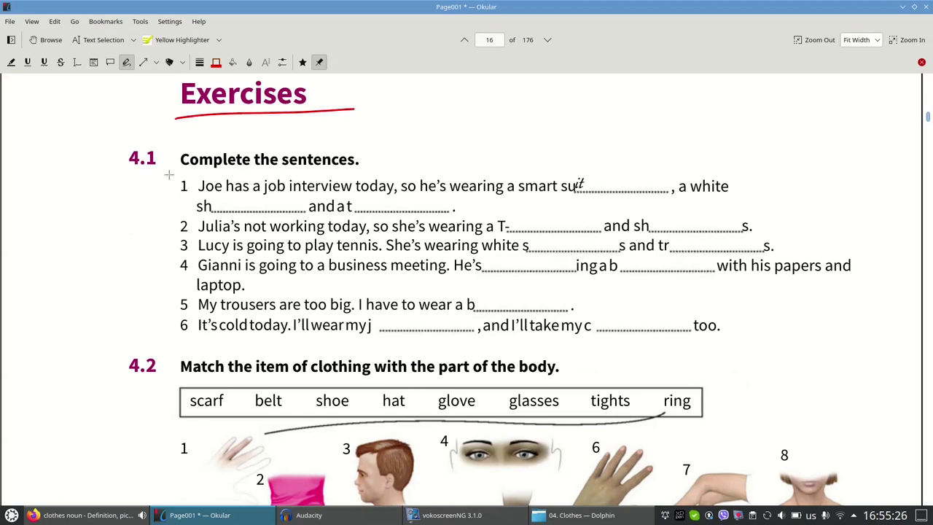
pyautogui.moveTo(169, 176)
pyautogui.mouseDown()
pyautogui.moveTo(114, 162)
pyautogui.moveTo(173, 169)
pyautogui.mouseUp()
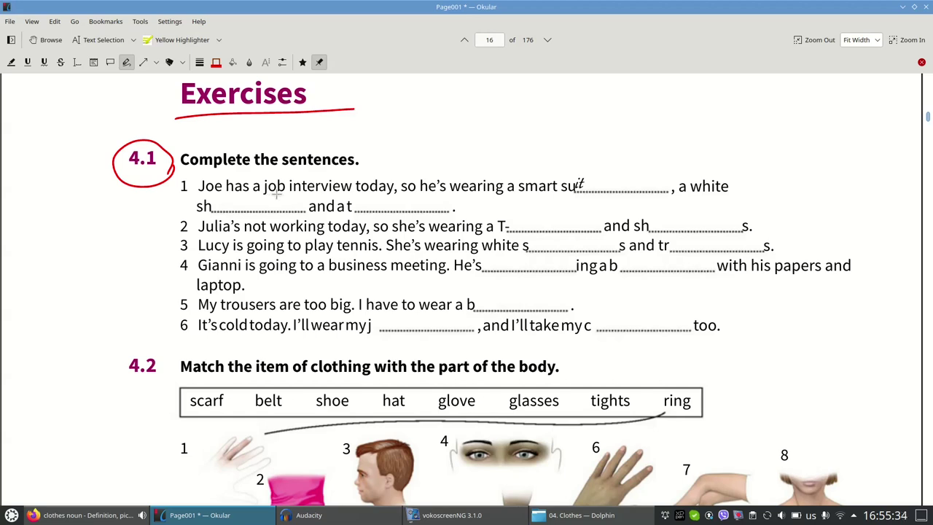
pyautogui.moveTo(217, 212); pyautogui.dragTo(243, 203)
pyautogui.moveTo(358, 210)
pyautogui.mouseDown()
pyautogui.moveTo(361, 201)
pyautogui.moveTo(378, 209)
pyautogui.mouseUp()
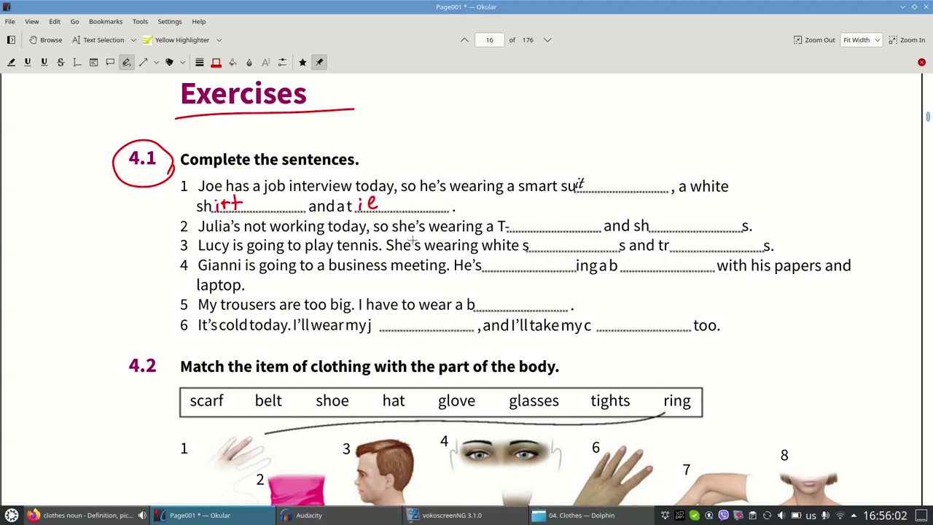
# - Fill in T-shirt and shorts in sentence 2 and socks and trainers in sentence 3
pyautogui.moveTo(521, 218)
pyautogui.mouseDown()
pyautogui.moveTo(514, 228)
pyautogui.moveTo(545, 228)
pyautogui.mouseUp()
pyautogui.moveTo(548, 228)
pyautogui.mouseDown()
pyautogui.moveTo(558, 220)
pyautogui.moveTo(551, 229)
pyautogui.mouseUp()
pyautogui.moveTo(545, 218); pyautogui.dragTo(561, 217)
pyautogui.moveTo(659, 221); pyautogui.dragTo(657, 223)
pyautogui.moveTo(663, 230)
pyautogui.mouseDown()
pyautogui.moveTo(672, 220)
pyautogui.moveTo(679, 229)
pyautogui.moveTo(745, 227)
pyautogui.mouseUp()
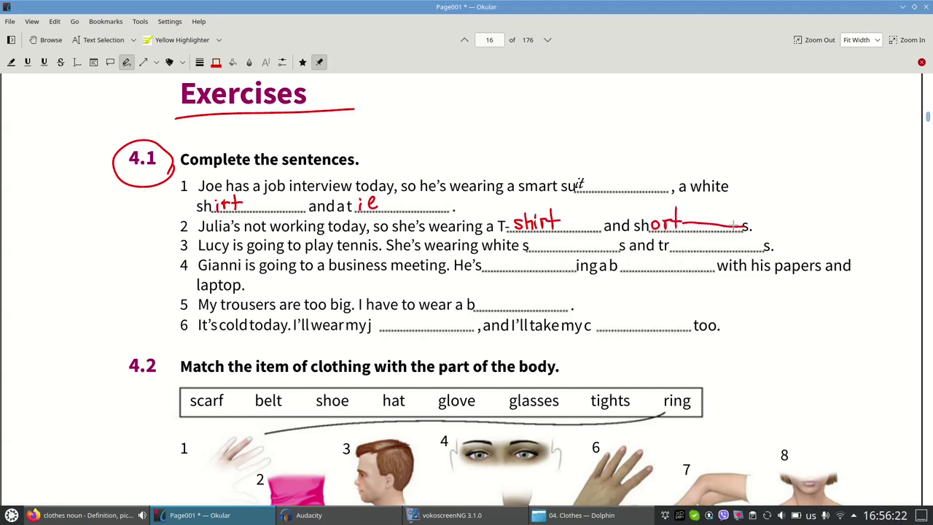
pyautogui.moveTo(538, 240); pyautogui.dragTo(532, 247)
pyautogui.moveTo(548, 240)
pyautogui.mouseDown()
pyautogui.moveTo(543, 249)
pyautogui.moveTo(561, 249)
pyautogui.mouseUp()
pyautogui.moveTo(683, 241)
pyautogui.mouseDown()
pyautogui.moveTo(687, 250)
pyautogui.moveTo(729, 249)
pyautogui.moveTo(736, 239)
pyautogui.moveTo(765, 246)
pyautogui.mouseUp()
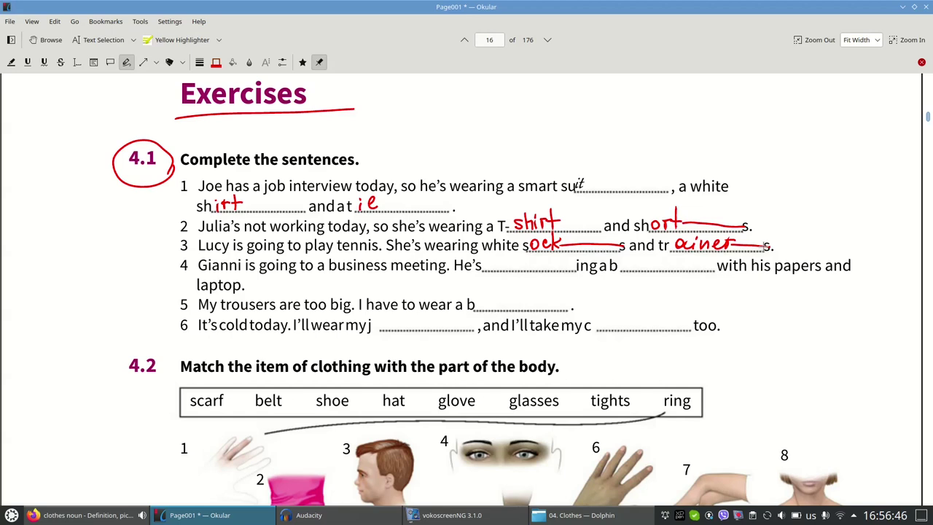
# - Complete carrying and bag in sentence 4, belt in sentence 5, jacket and coat in sentence 6
pyautogui.moveTo(493, 261)
pyautogui.mouseDown()
pyautogui.moveTo(489, 269)
pyautogui.moveTo(533, 263)
pyautogui.moveTo(560, 285)
pyautogui.mouseUp()
pyautogui.moveTo(621, 264); pyautogui.dragTo(645, 279)
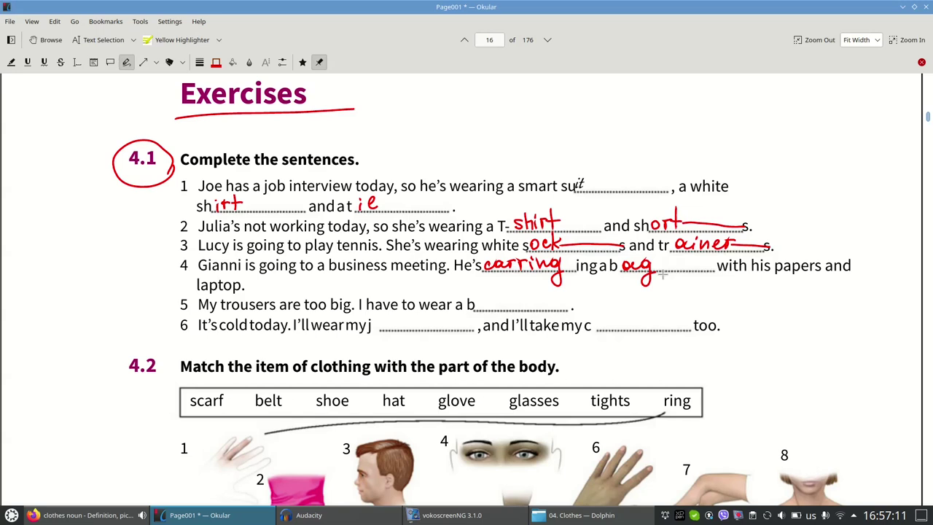
pyautogui.moveTo(577, 263); pyautogui.dragTo(599, 274)
pyautogui.moveTo(478, 303)
pyautogui.mouseDown()
pyautogui.moveTo(499, 309)
pyautogui.moveTo(506, 299)
pyautogui.mouseUp()
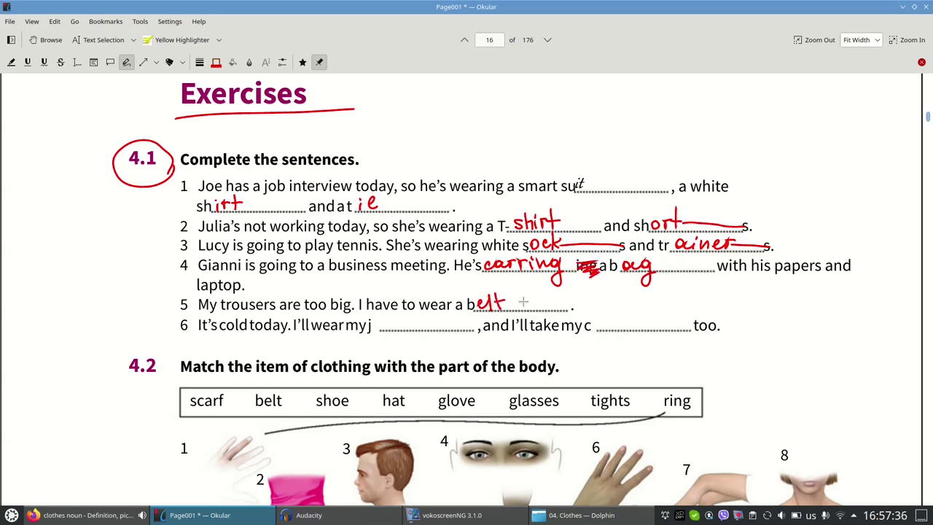
pyautogui.moveTo(374, 322); pyautogui.dragTo(433, 320)
pyautogui.moveTo(596, 325); pyautogui.dragTo(639, 324)
# - Circle 4.2 and arrow scarf to picture 8, labelled neck
pyautogui.scroll(-3, 634, 324)
pyautogui.moveTo(164, 119)
pyautogui.mouseDown()
pyautogui.moveTo(127, 136)
pyautogui.moveTo(160, 111)
pyautogui.mouseUp()
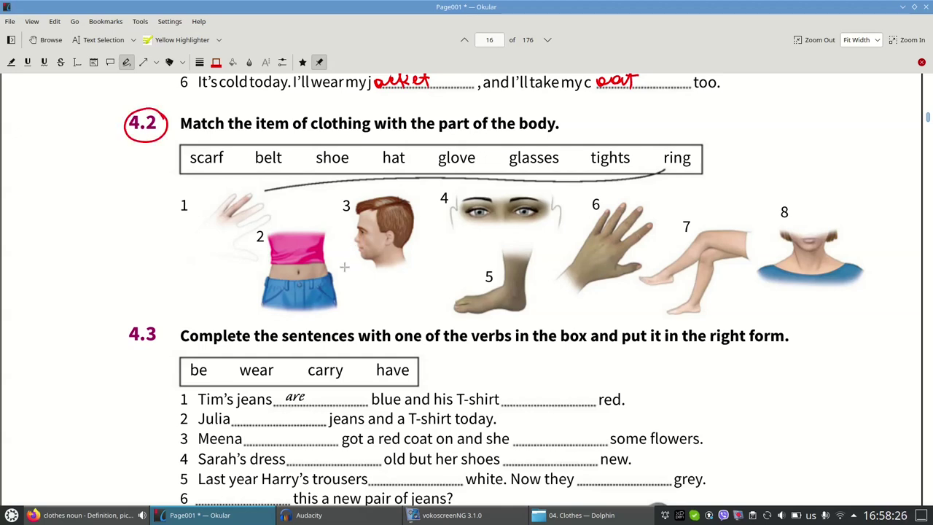
pyautogui.moveTo(211, 167)
pyautogui.mouseDown()
pyautogui.moveTo(623, 197)
pyautogui.moveTo(761, 234)
pyautogui.mouseUp()
pyautogui.moveTo(816, 223); pyautogui.dragTo(856, 220)
pyautogui.moveTo(863, 201)
pyautogui.mouseDown()
pyautogui.moveTo(862, 226)
pyautogui.moveTo(871, 228)
pyautogui.mouseUp()
# - Arrow belt to picture 2 labelled waist, and shoe to picture 5 labelled foot
pyautogui.moveTo(268, 163); pyautogui.dragTo(302, 226)
pyautogui.moveTo(293, 208); pyautogui.dragTo(309, 208)
pyautogui.moveTo(271, 315); pyautogui.dragTo(335, 320)
pyautogui.moveTo(328, 309); pyautogui.dragTo(334, 323)
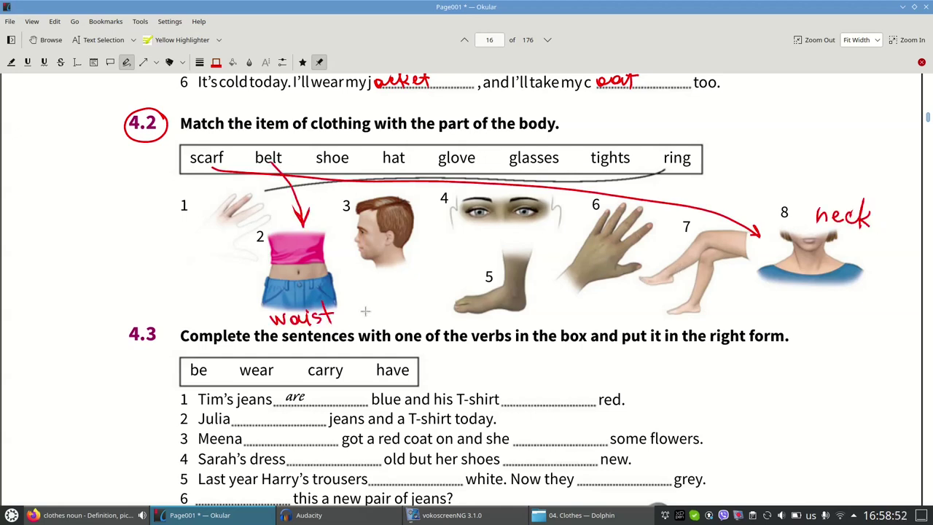
pyautogui.moveTo(335, 167); pyautogui.dragTo(472, 290)
pyautogui.moveTo(459, 280); pyautogui.dragTo(475, 274)
pyautogui.moveTo(499, 310); pyautogui.dragTo(493, 326)
pyautogui.moveTo(489, 318); pyautogui.dragTo(510, 319)
pyautogui.moveTo(520, 317); pyautogui.dragTo(519, 318)
pyautogui.moveTo(531, 306); pyautogui.dragTo(532, 327)
pyautogui.moveTo(524, 315); pyautogui.dragTo(538, 314)
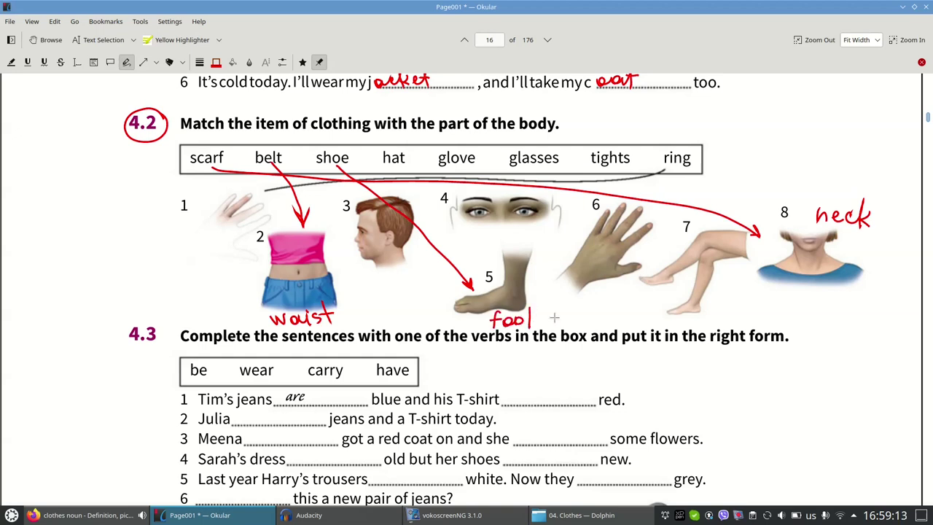
# - Arrow hat to head (3), glove to hand (6), glasses to eyes (4), tights to legs (7)
pyautogui.moveTo(402, 169)
pyautogui.mouseDown()
pyautogui.moveTo(406, 195)
pyautogui.moveTo(413, 185)
pyautogui.mouseUp()
pyautogui.moveTo(365, 270)
pyautogui.mouseDown()
pyautogui.moveTo(376, 288)
pyautogui.moveTo(413, 282)
pyautogui.mouseUp()
pyautogui.moveTo(470, 164)
pyautogui.mouseDown()
pyautogui.moveTo(572, 237)
pyautogui.moveTo(579, 229)
pyautogui.mouseUp()
pyautogui.moveTo(569, 306)
pyautogui.mouseDown()
pyautogui.moveTo(569, 321)
pyautogui.moveTo(610, 315)
pyautogui.moveTo(616, 299)
pyautogui.mouseUp()
pyautogui.moveTo(556, 167)
pyautogui.mouseDown()
pyautogui.moveTo(514, 194)
pyautogui.moveTo(527, 187)
pyautogui.mouseUp()
pyautogui.moveTo(492, 235)
pyautogui.mouseDown()
pyautogui.moveTo(510, 249)
pyautogui.moveTo(525, 232)
pyautogui.moveTo(527, 243)
pyautogui.mouseUp()
pyautogui.moveTo(618, 168)
pyautogui.mouseDown()
pyautogui.moveTo(677, 248)
pyautogui.moveTo(685, 234)
pyautogui.mouseUp()
pyautogui.moveTo(711, 293)
pyautogui.mouseDown()
pyautogui.moveTo(732, 321)
pyautogui.moveTo(748, 304)
pyautogui.moveTo(737, 312)
pyautogui.mouseUp()
# - Arrow ring to picture 1 and label it finger
pyautogui.moveTo(681, 166)
pyautogui.mouseDown()
pyautogui.moveTo(306, 222)
pyautogui.moveTo(248, 212)
pyautogui.mouseUp()
pyautogui.moveTo(257, 206); pyautogui.dragTo(260, 217)
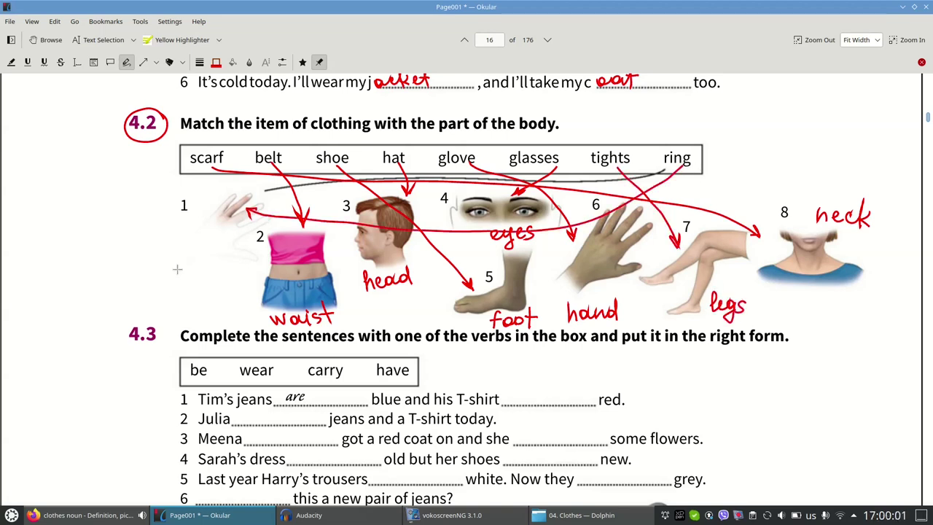
pyautogui.moveTo(183, 248); pyautogui.dragTo(175, 271)
pyautogui.moveTo(172, 259); pyautogui.dragTo(232, 255)
# - Circle 4.3 and write is, is wearing, 's carrying and is in the first blanks
pyautogui.scroll(-4, 310, 265)
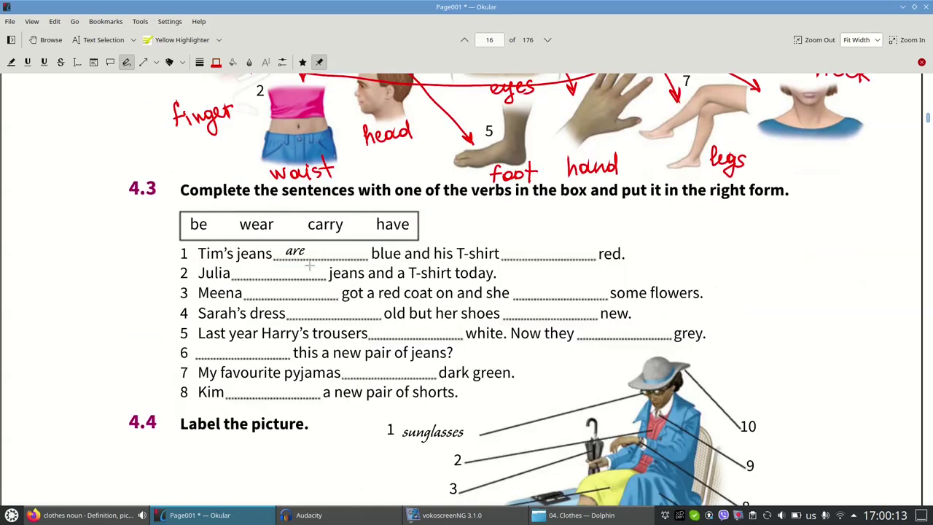
pyautogui.moveTo(156, 175); pyautogui.dragTo(164, 179)
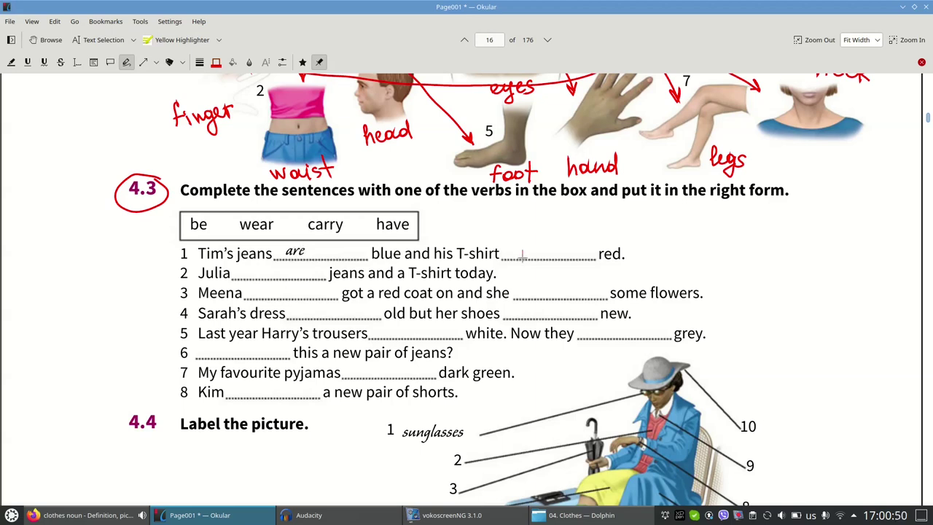
pyautogui.moveTo(522, 249); pyautogui.dragTo(537, 267)
pyautogui.moveTo(231, 266)
pyautogui.mouseDown()
pyautogui.moveTo(238, 278)
pyautogui.moveTo(309, 275)
pyautogui.moveTo(312, 289)
pyautogui.moveTo(277, 296)
pyautogui.moveTo(296, 294)
pyautogui.mouseUp()
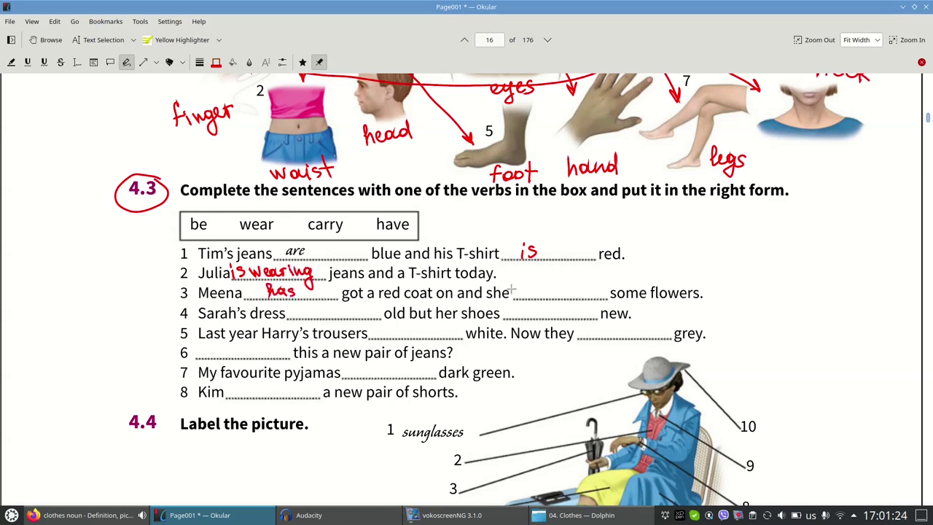
pyautogui.moveTo(521, 293)
pyautogui.mouseDown()
pyautogui.moveTo(567, 290)
pyautogui.moveTo(560, 286)
pyautogui.moveTo(599, 299)
pyautogui.mouseUp()
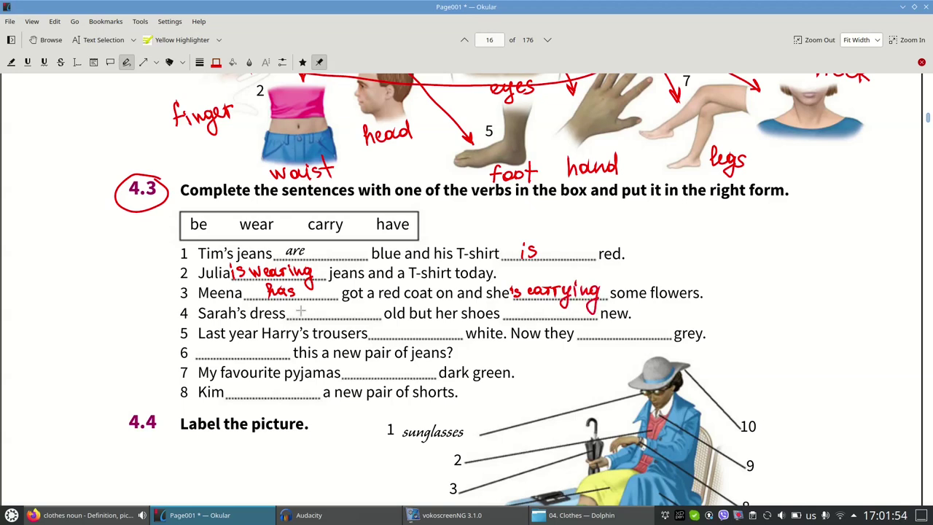
pyautogui.moveTo(310, 306); pyautogui.dragTo(321, 314)
# - Fill the remaining blanks with are, were, are, Is, are and has
pyautogui.moveTo(513, 308); pyautogui.dragTo(534, 310)
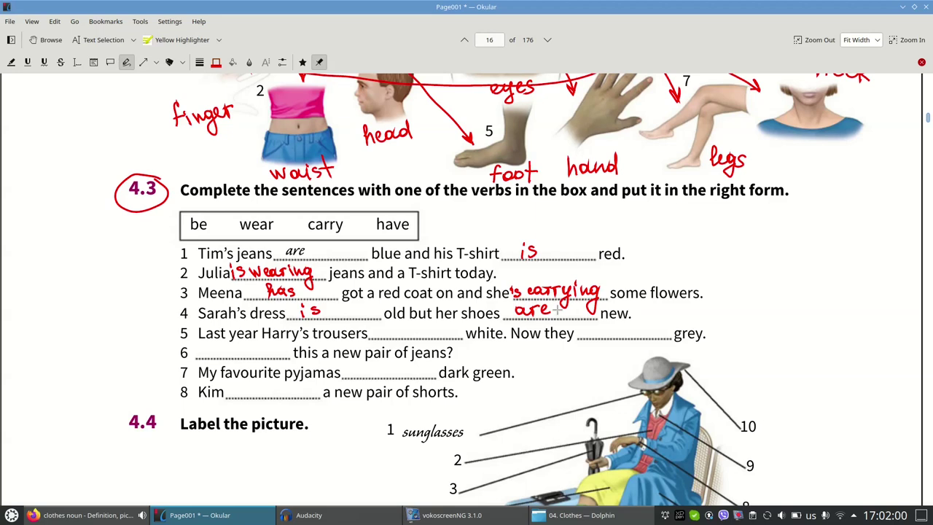
pyautogui.moveTo(380, 329)
pyautogui.mouseDown()
pyautogui.moveTo(386, 336)
pyautogui.moveTo(425, 330)
pyautogui.mouseUp()
pyautogui.moveTo(610, 333); pyautogui.dragTo(652, 331)
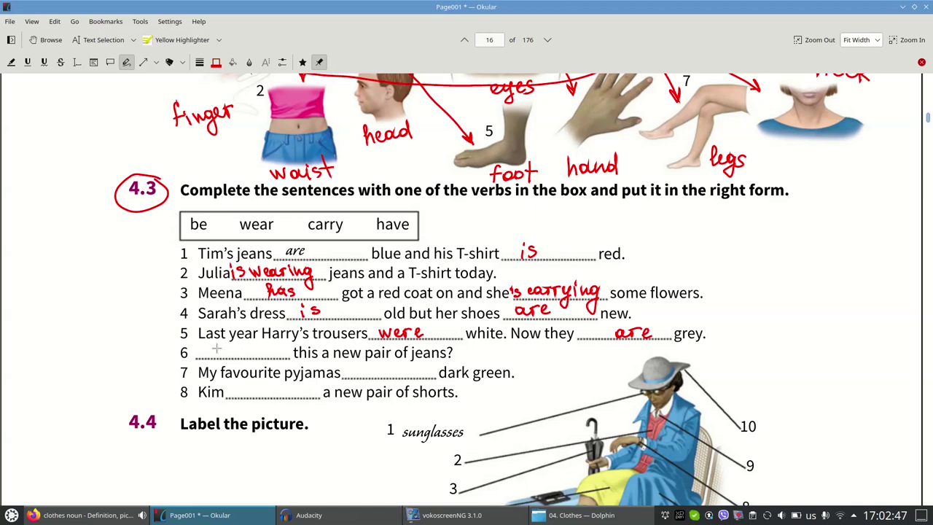
pyautogui.moveTo(224, 348); pyautogui.dragTo(233, 359)
pyautogui.moveTo(375, 369)
pyautogui.mouseDown()
pyautogui.moveTo(371, 376)
pyautogui.moveTo(391, 369)
pyautogui.mouseUp()
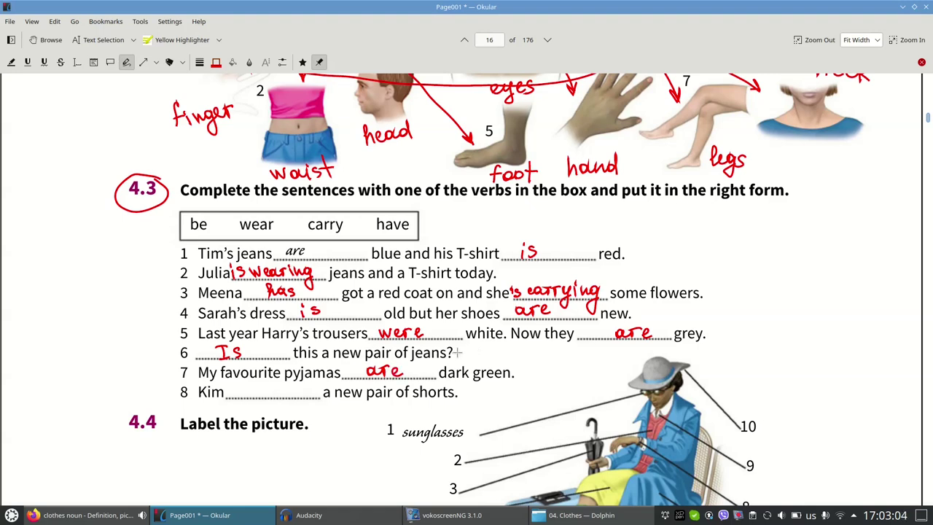
pyautogui.moveTo(253, 384)
pyautogui.mouseDown()
pyautogui.moveTo(255, 398)
pyautogui.moveTo(279, 388)
pyautogui.moveTo(283, 397)
pyautogui.mouseUp()
# - Circle 4.4 and label the parts jumper, umbrella, skirt, suitcase, boots, coat, watch and shirt
pyautogui.scroll(-5, 297, 263)
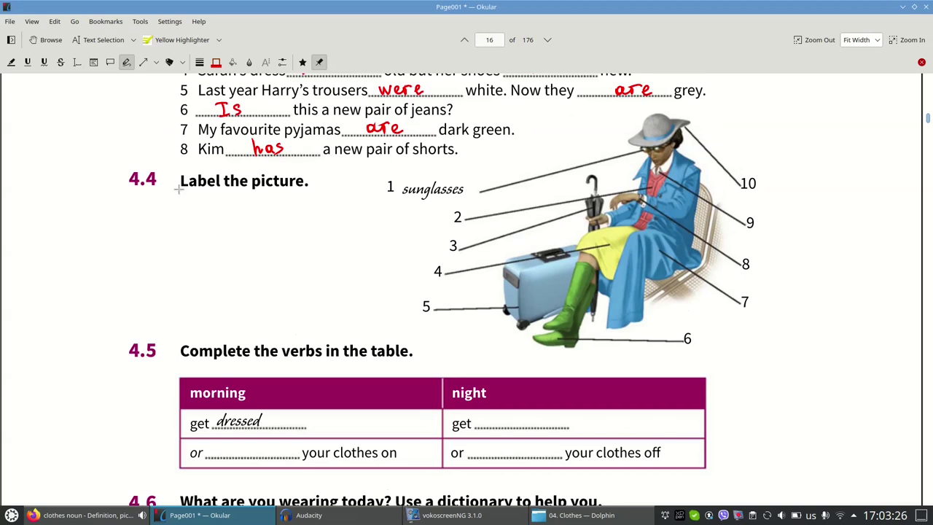
pyautogui.moveTo(162, 169); pyautogui.dragTo(160, 166)
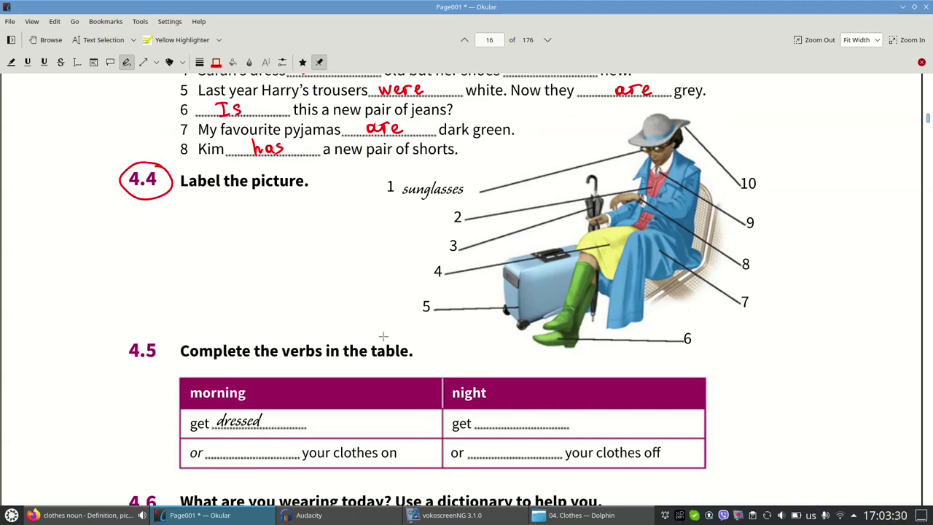
pyautogui.moveTo(367, 211)
pyautogui.mouseDown()
pyautogui.moveTo(356, 239)
pyautogui.moveTo(428, 211)
pyautogui.mouseUp()
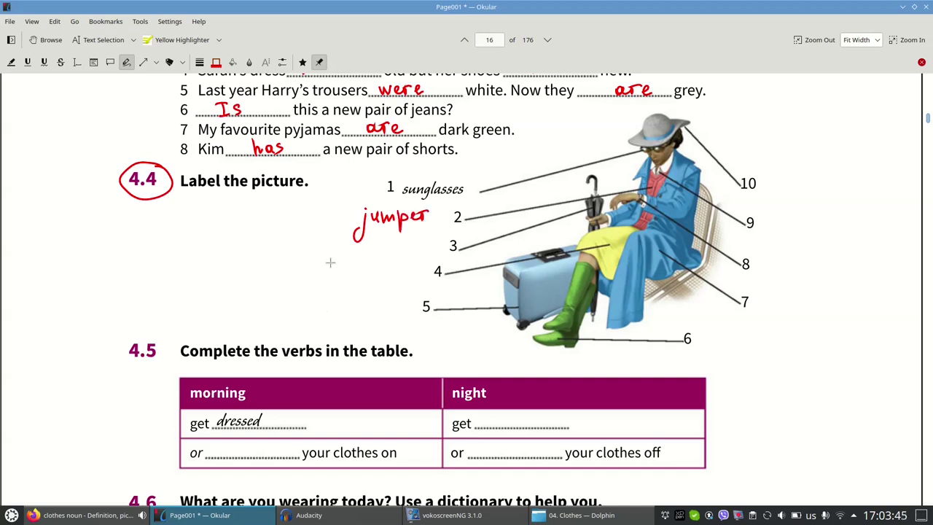
pyautogui.moveTo(322, 242)
pyautogui.mouseDown()
pyautogui.moveTo(410, 243)
pyautogui.moveTo(383, 266)
pyautogui.moveTo(395, 274)
pyautogui.mouseUp()
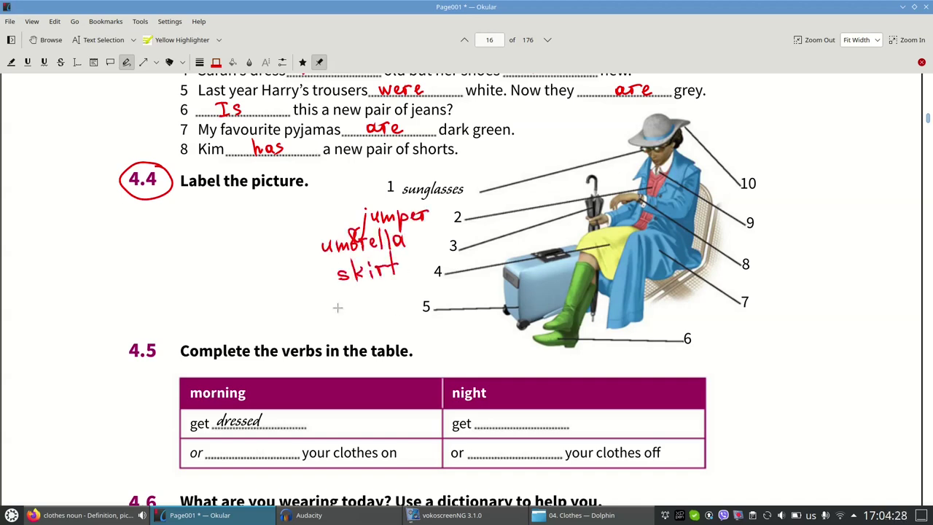
pyautogui.moveTo(338, 307); pyautogui.dragTo(410, 300)
pyautogui.moveTo(711, 326)
pyautogui.mouseDown()
pyautogui.moveTo(708, 341)
pyautogui.moveTo(777, 323)
pyautogui.moveTo(766, 298)
pyautogui.moveTo(809, 293)
pyautogui.mouseUp()
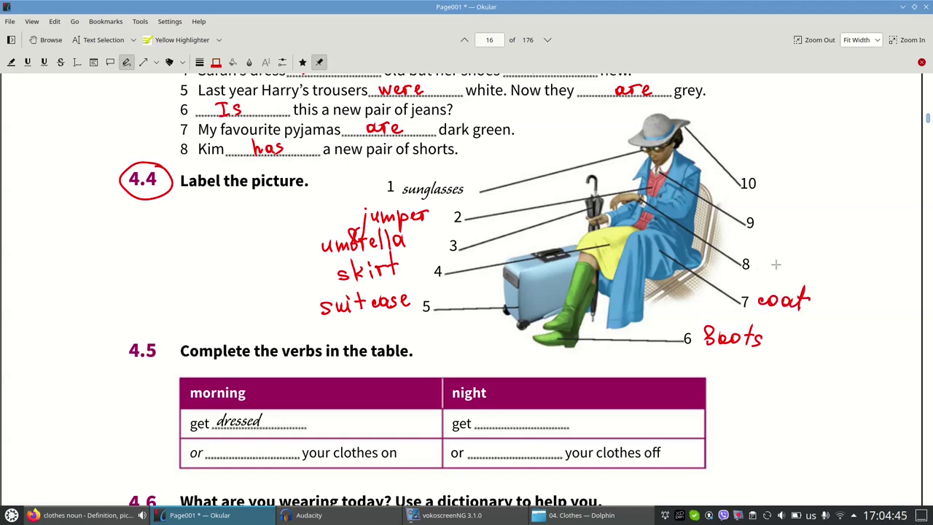
pyautogui.moveTo(760, 259)
pyautogui.mouseDown()
pyautogui.moveTo(769, 218)
pyautogui.moveTo(787, 214)
pyautogui.moveTo(769, 183)
pyautogui.moveTo(806, 175)
pyautogui.mouseUp()
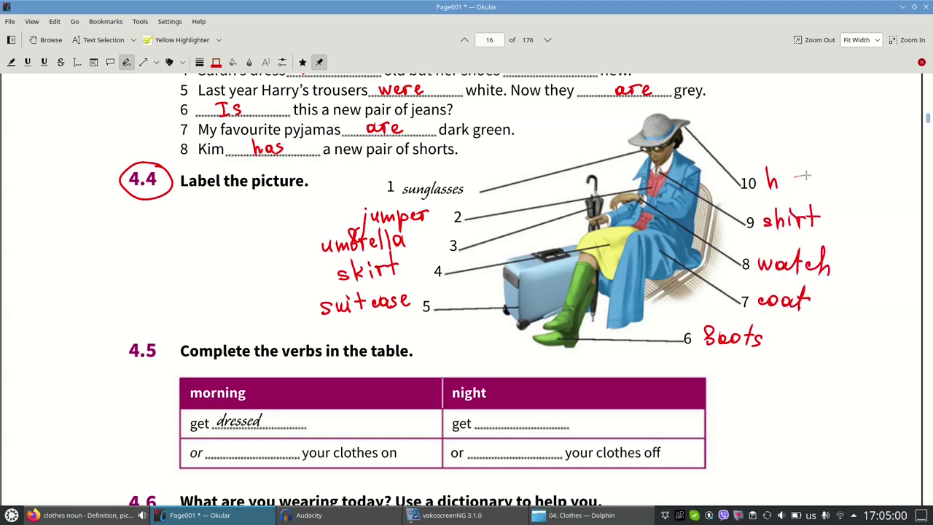
# - Circle the 4.5 heading and underline its instruction in red
pyautogui.scroll(-2, 161, 191)
pyautogui.moveTo(163, 185)
pyautogui.mouseDown()
pyautogui.moveTo(124, 219)
pyautogui.moveTo(163, 183)
pyautogui.mouseUp()
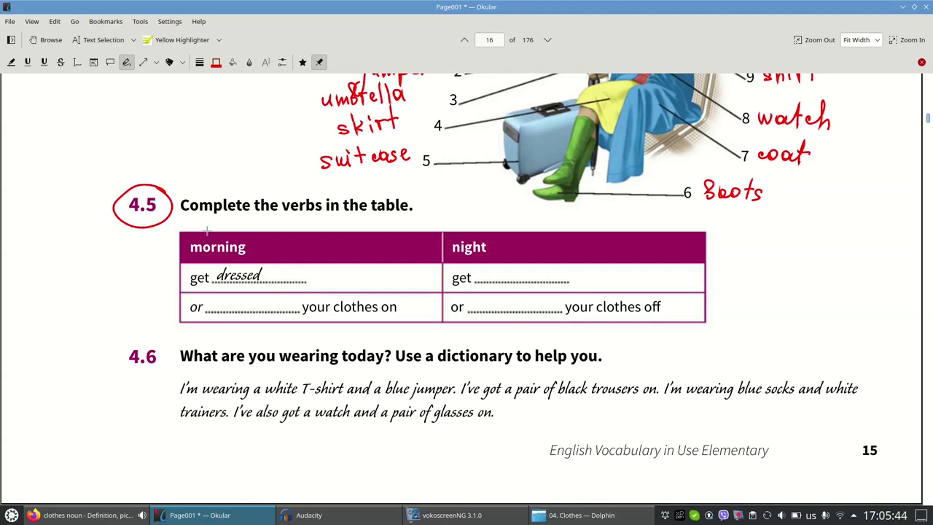
pyautogui.moveTo(182, 215); pyautogui.dragTo(450, 212)
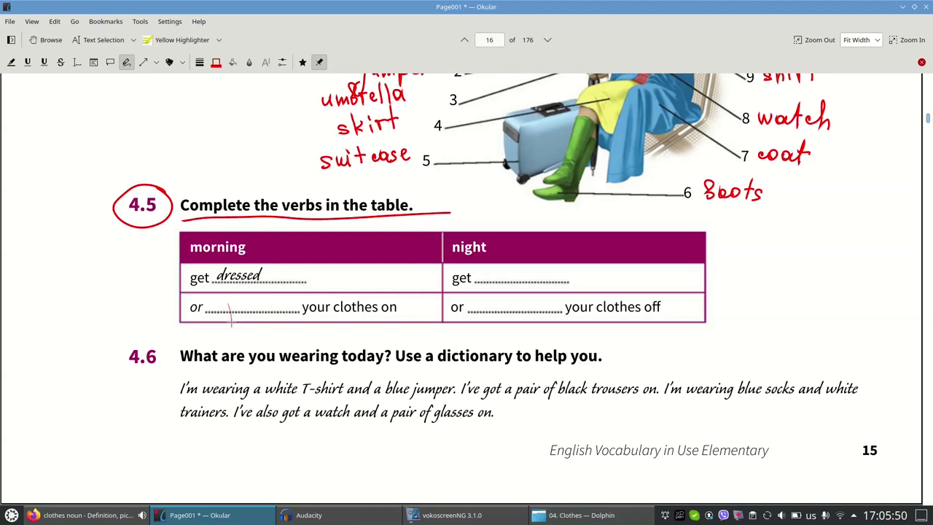
# - Fill the 4.5 table with put, undressed and take, then circle 4.6
pyautogui.moveTo(226, 305)
pyautogui.mouseDown()
pyautogui.moveTo(232, 326)
pyautogui.moveTo(237, 306)
pyautogui.mouseUp()
pyautogui.moveTo(240, 302); pyautogui.dragTo(261, 312)
pyautogui.moveTo(252, 302); pyautogui.dragTo(268, 299)
pyautogui.moveTo(474, 275); pyautogui.dragTo(589, 271)
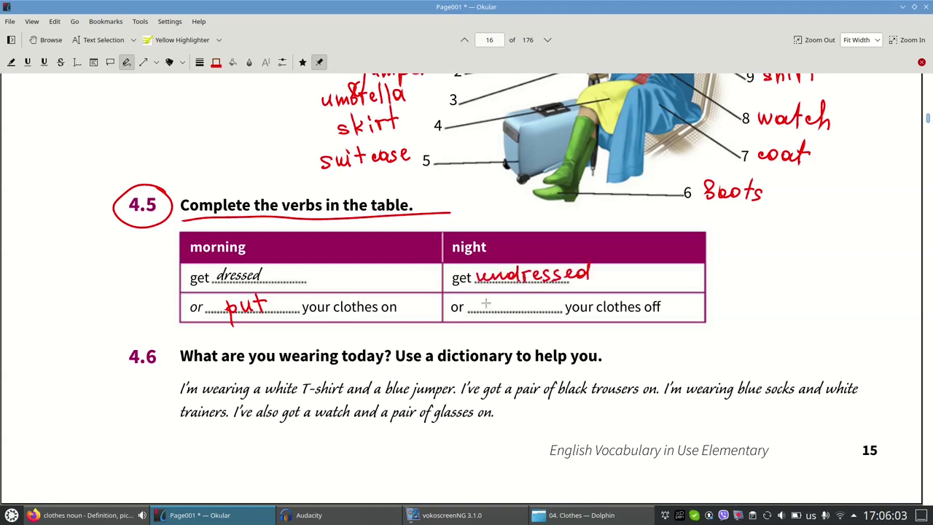
pyautogui.moveTo(485, 303); pyautogui.dragTo(539, 302)
pyautogui.moveTo(146, 337); pyautogui.dragTo(148, 338)
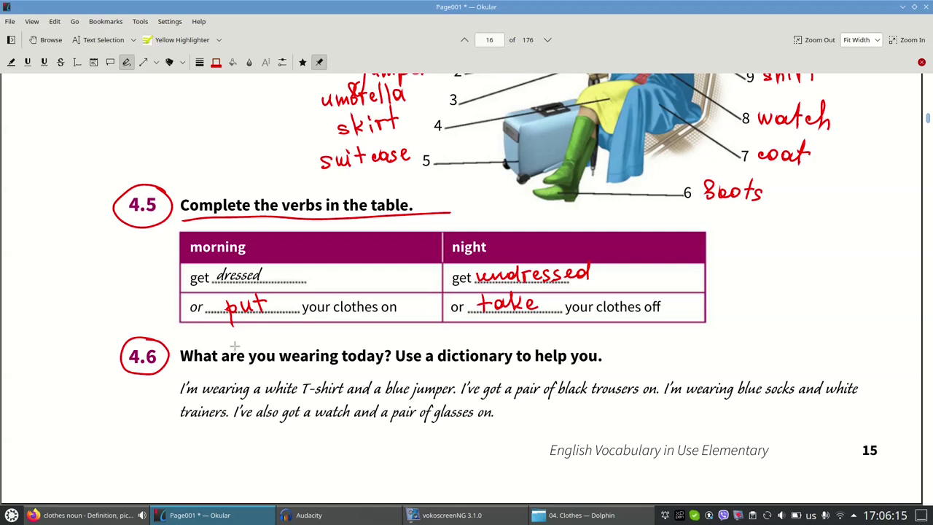
# - Draw a red freehand curly bracket down the left side of the 4.6 example paragraph
pyautogui.moveTo(175, 380); pyautogui.dragTo(180, 426)
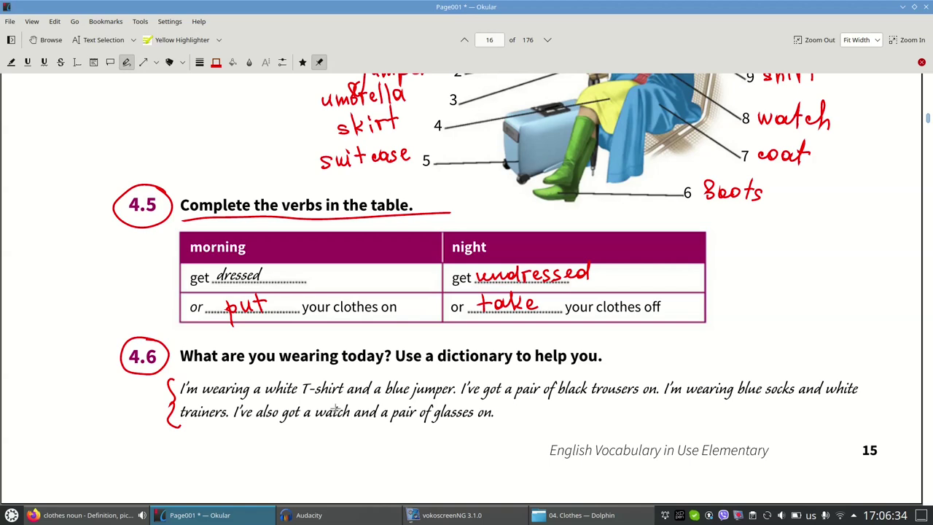